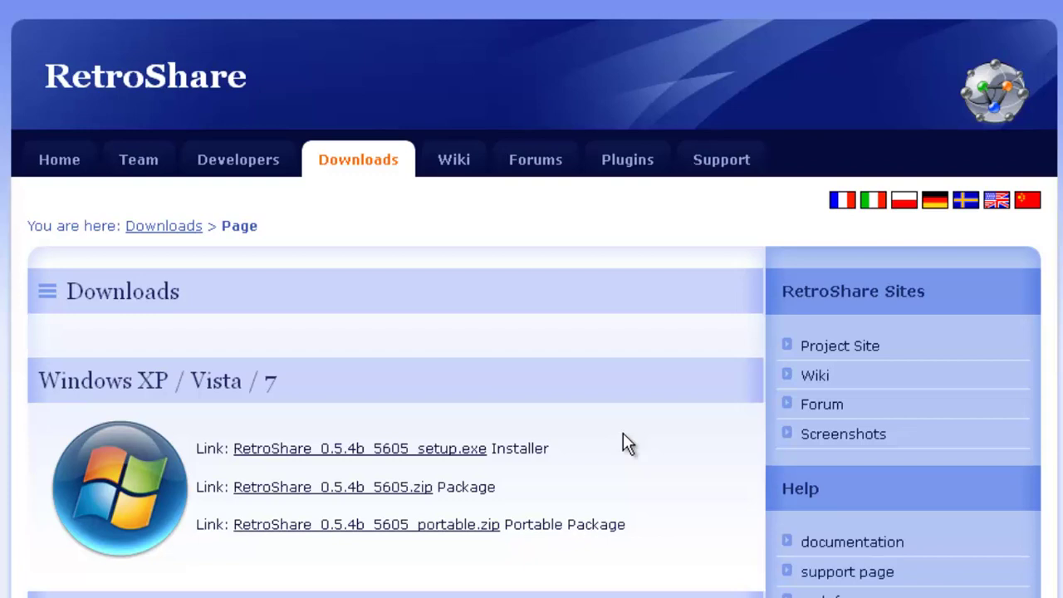
- Download RetroShare_0.5.4b_5605_portable.zip from SourceForge and save it to disk
left_click(401, 532)
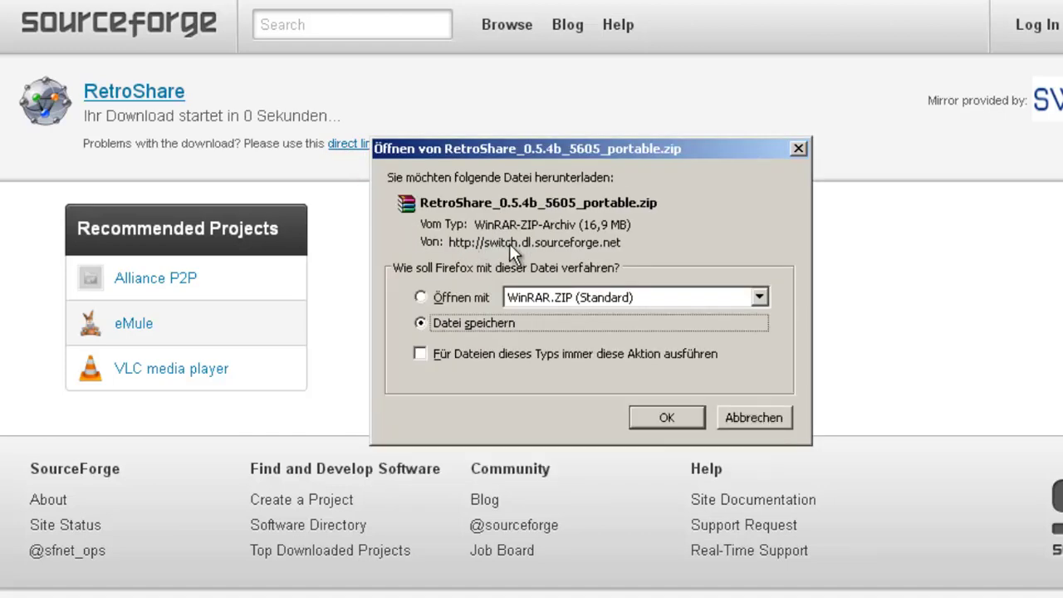
left_click(667, 417)
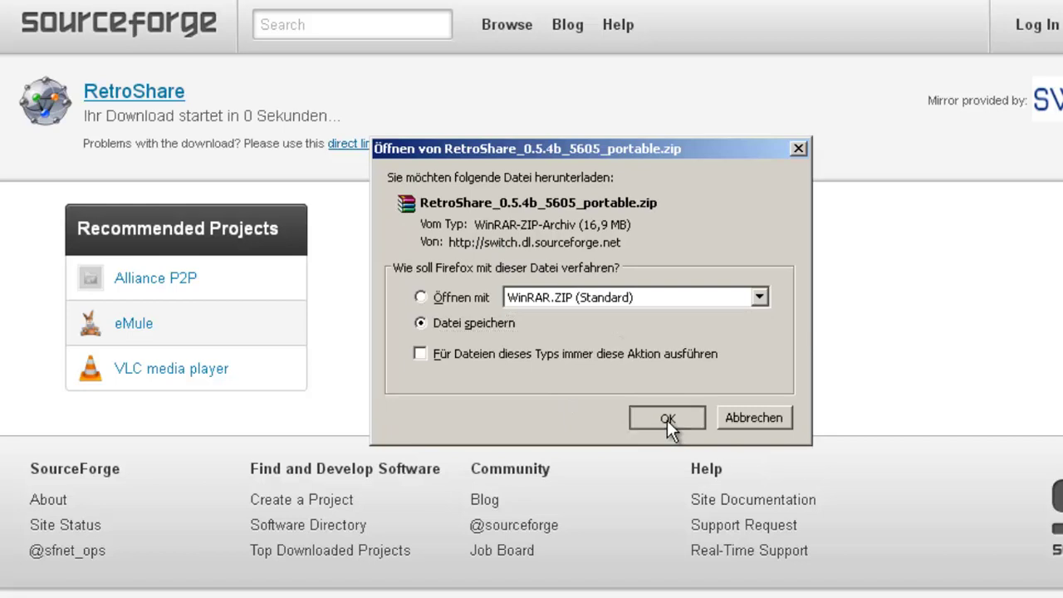
left_click(666, 418)
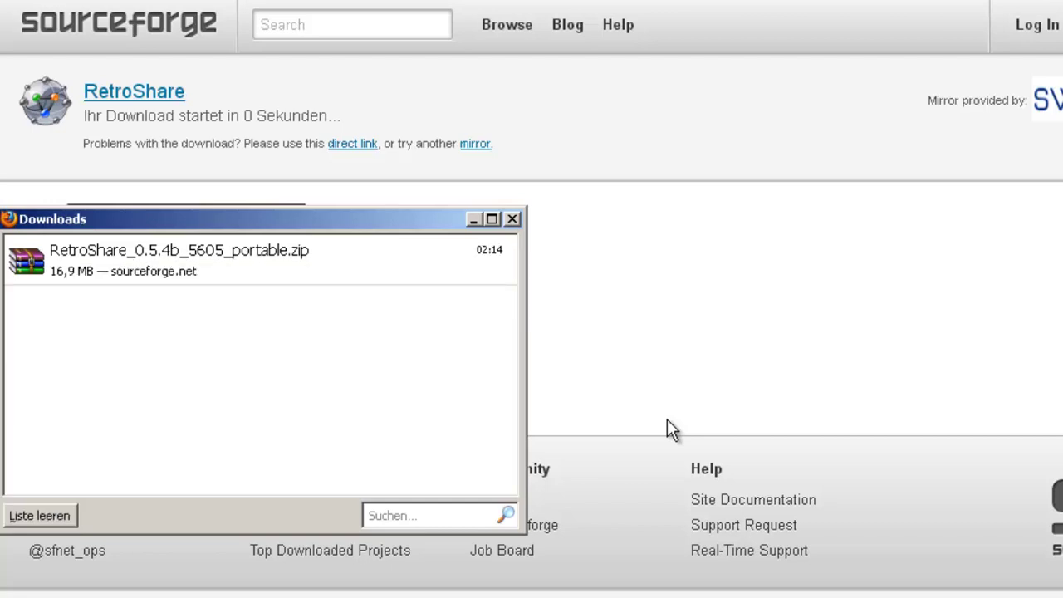
- Open the downloaded portable zip in WinRAR, dismiss the license reminder, and open My Computer
left_click(373, 278)
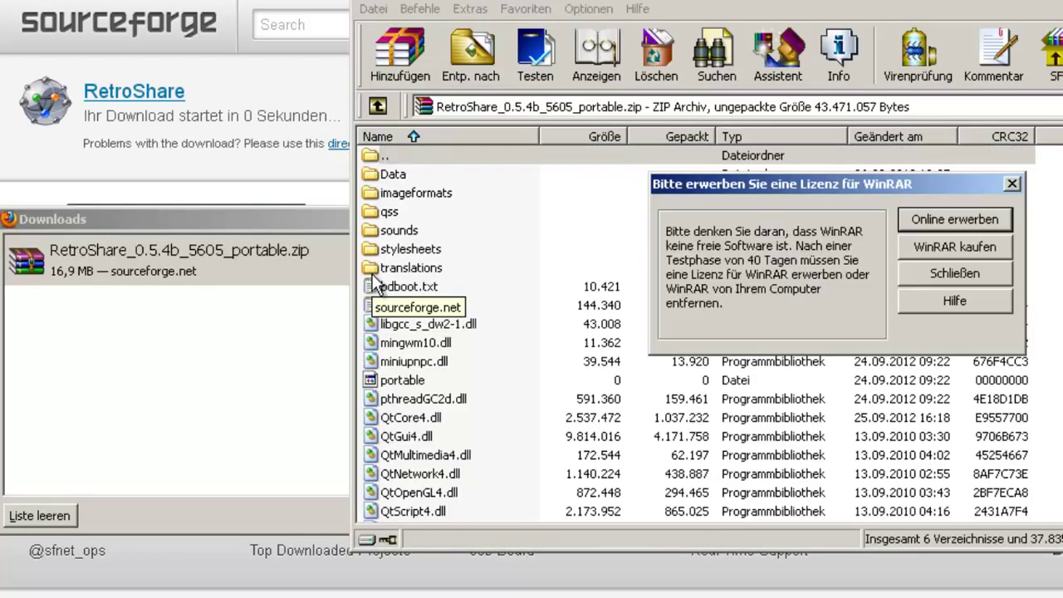
left_click(921, 275)
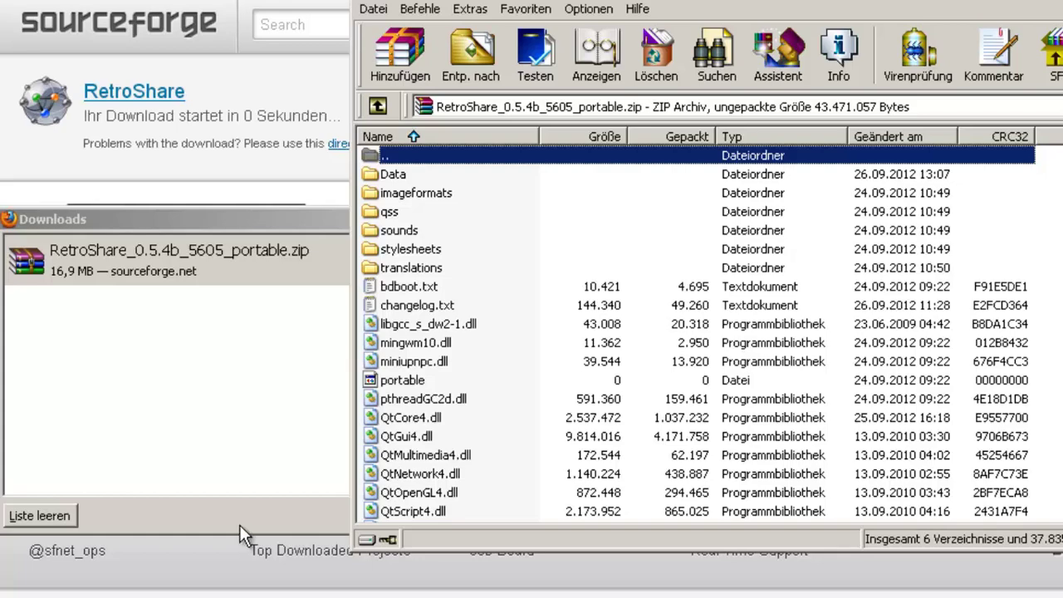
key("super+e")
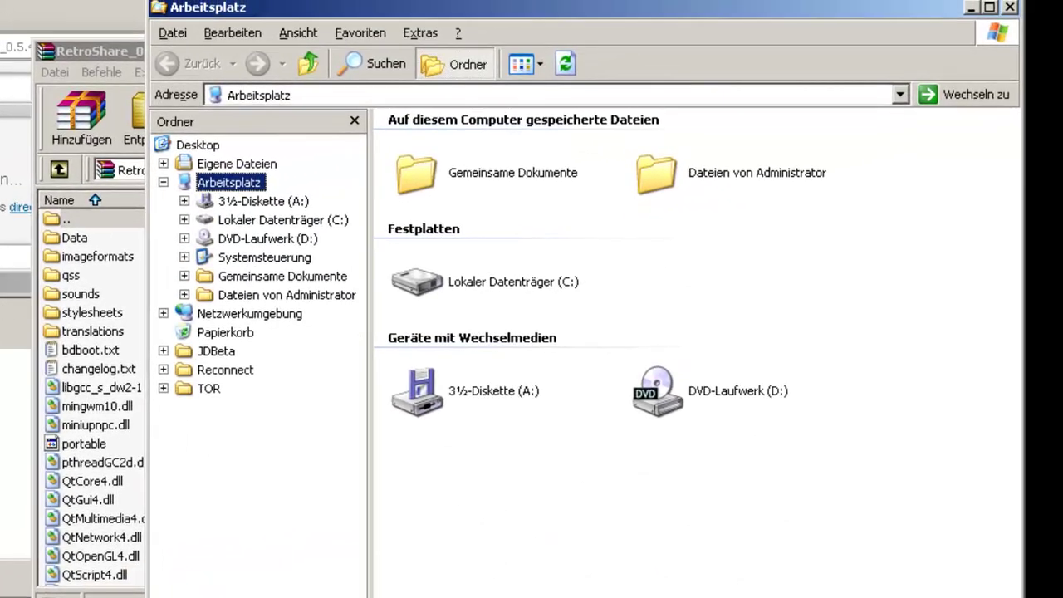
- Create and open a new folder 'Retroshare_Portable' in C:\Programme, then return to WinRAR
double_click(473, 286)
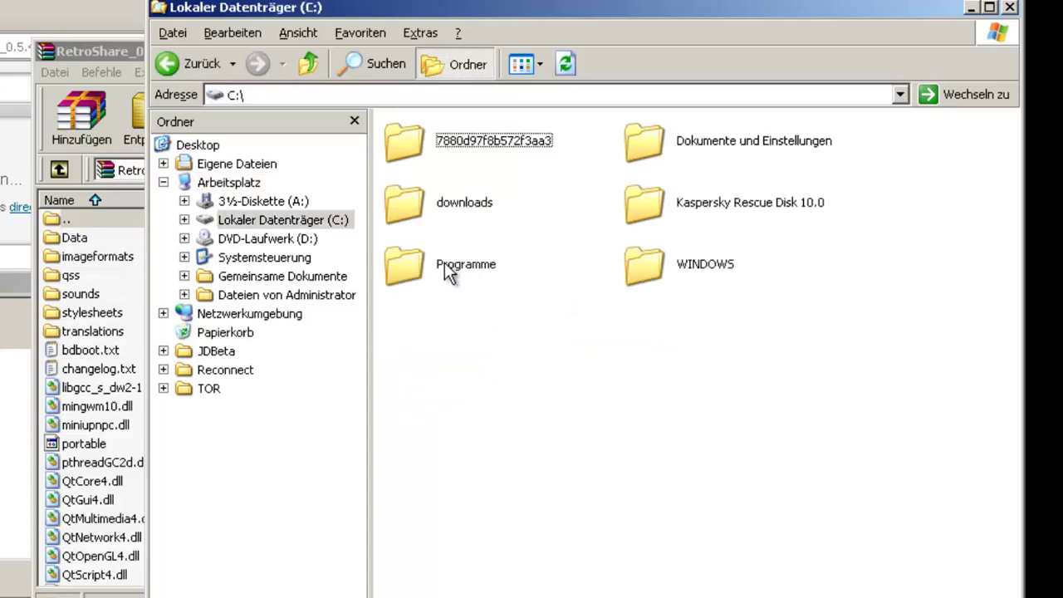
double_click(446, 267)
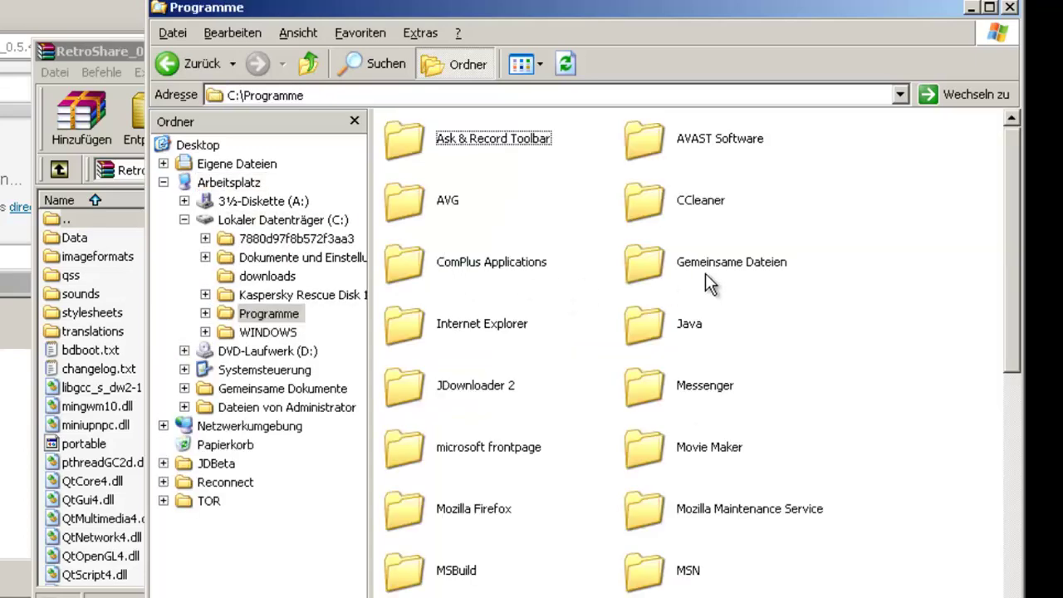
right_click(883, 363)
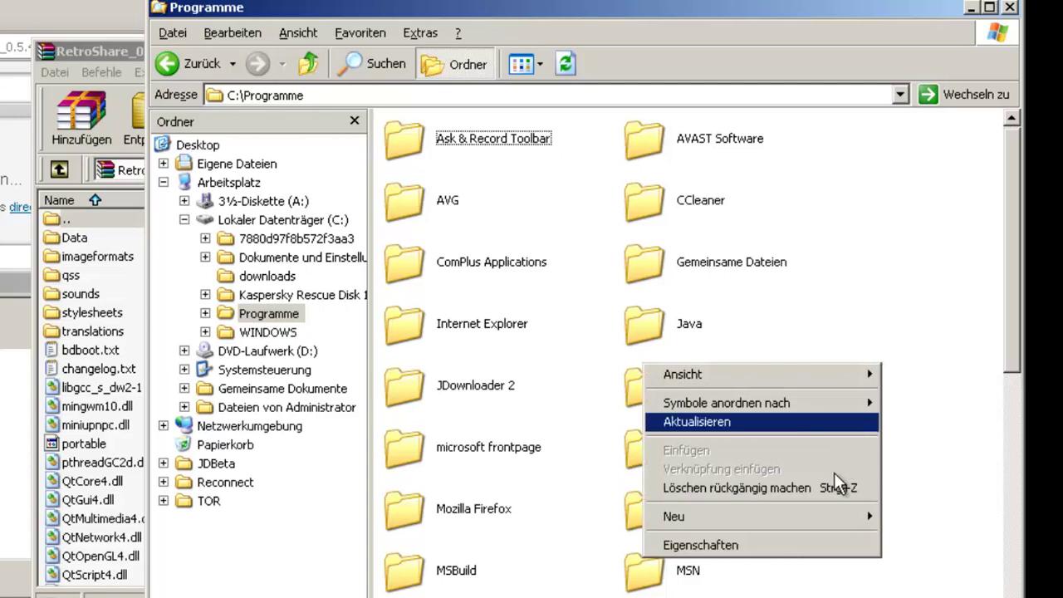
mouse_move(835, 513)
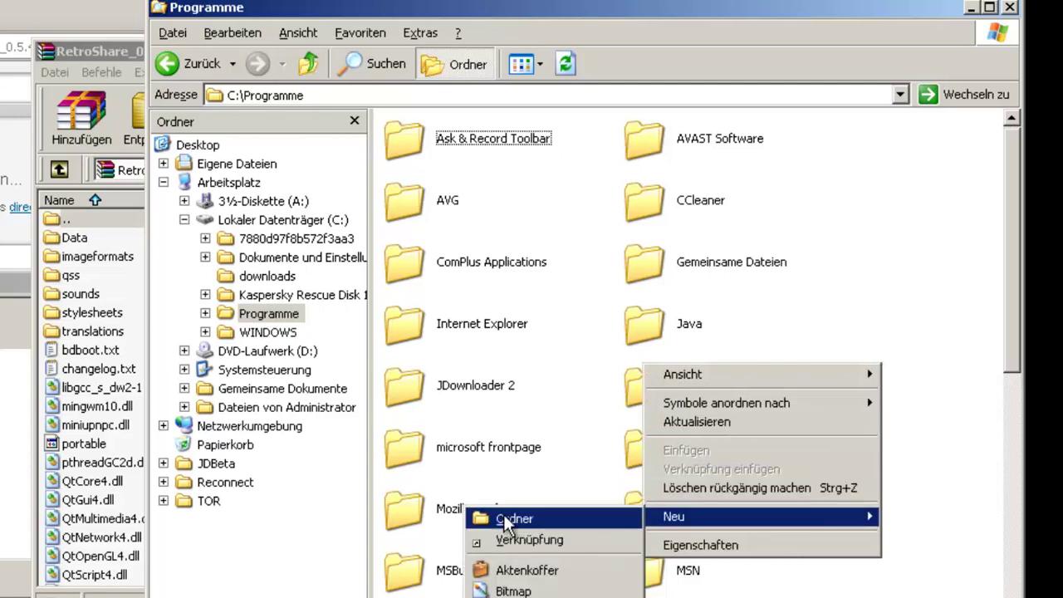
left_click(503, 516)
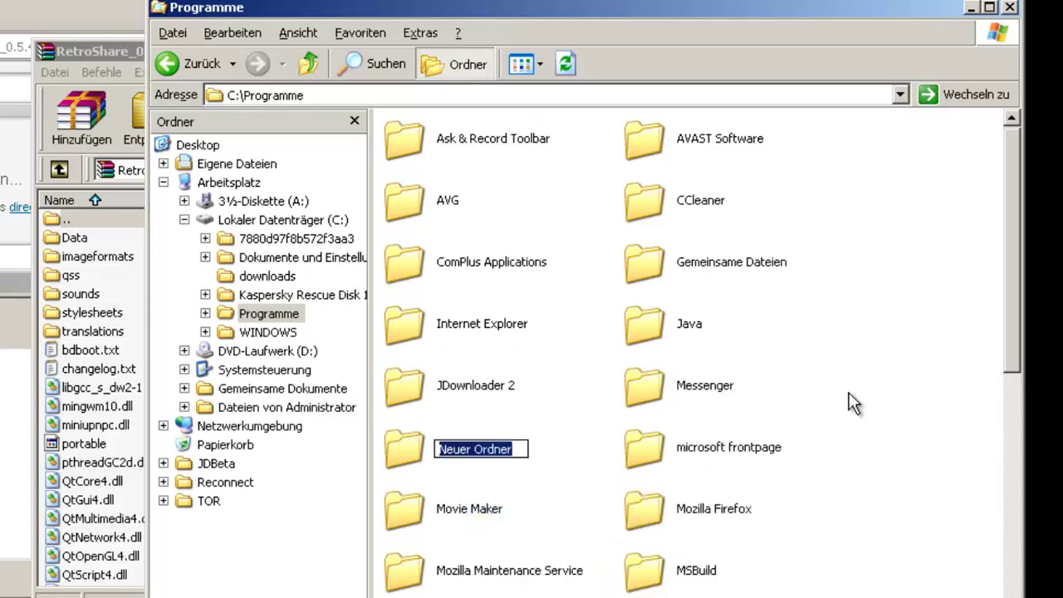
type("Retrosha")
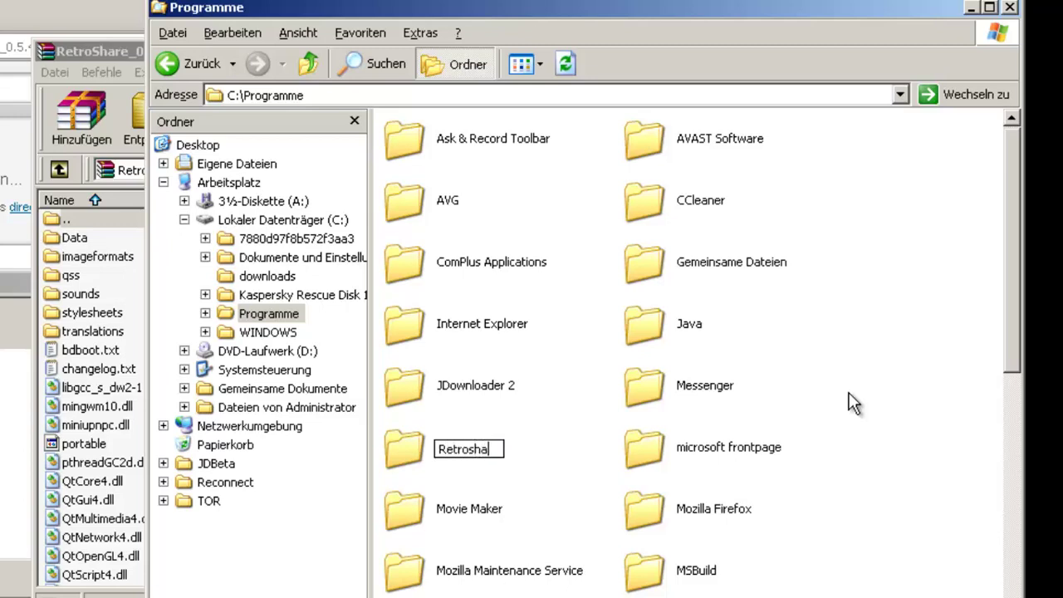
type("re_Portable")
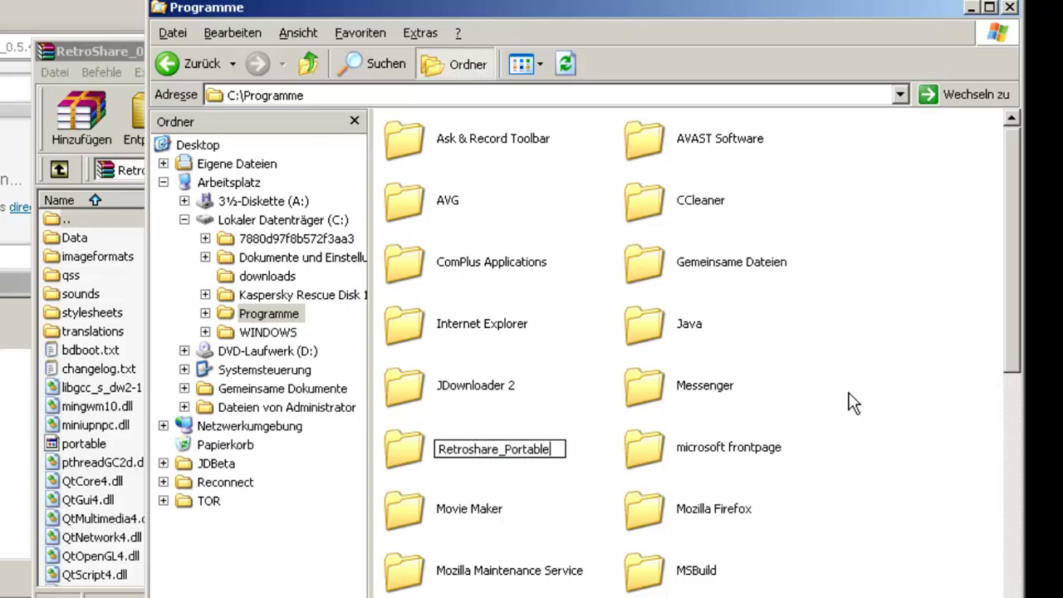
key("Return")
key("Return")
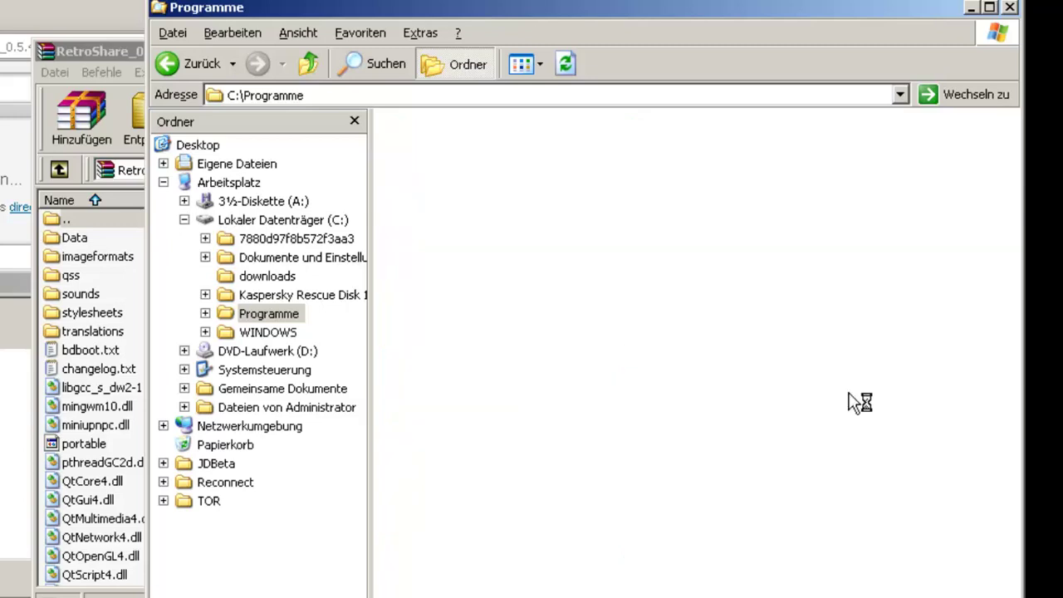
left_click(106, 498)
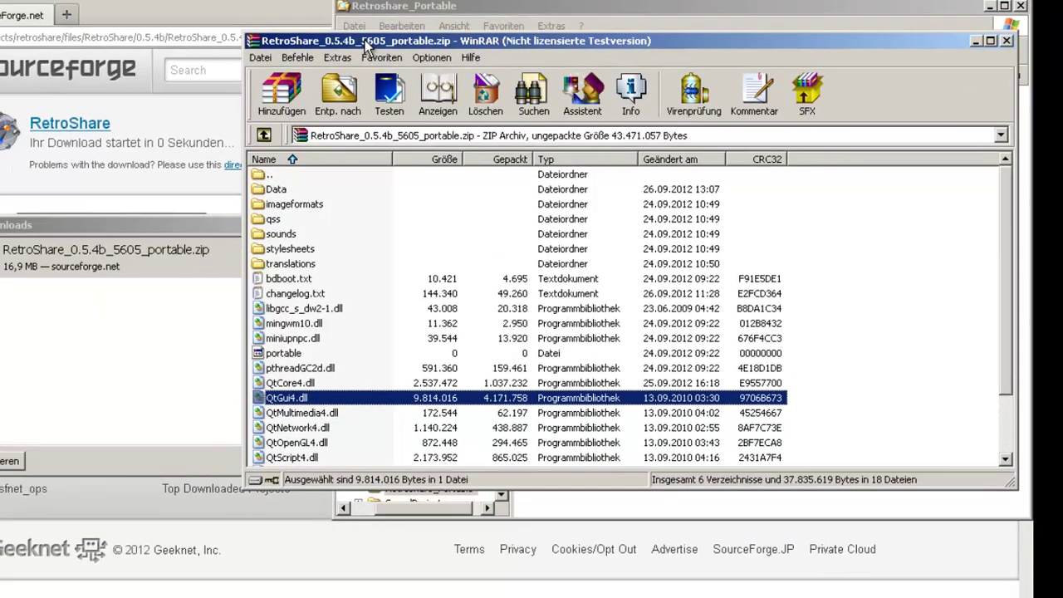
- Copy all archive contents from WinRAR into C:\Programme\Retroshare_Portable and maximize that folder window
key("super")
left_click_drag(339, 33, 508, 343)
left_click(547, 326)
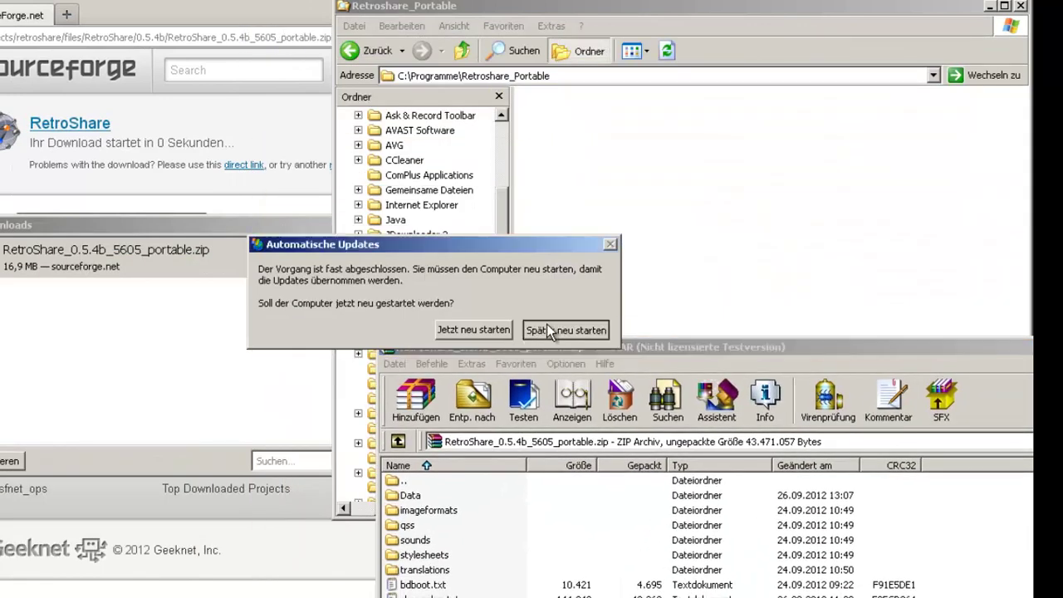
key("ctrl+a")
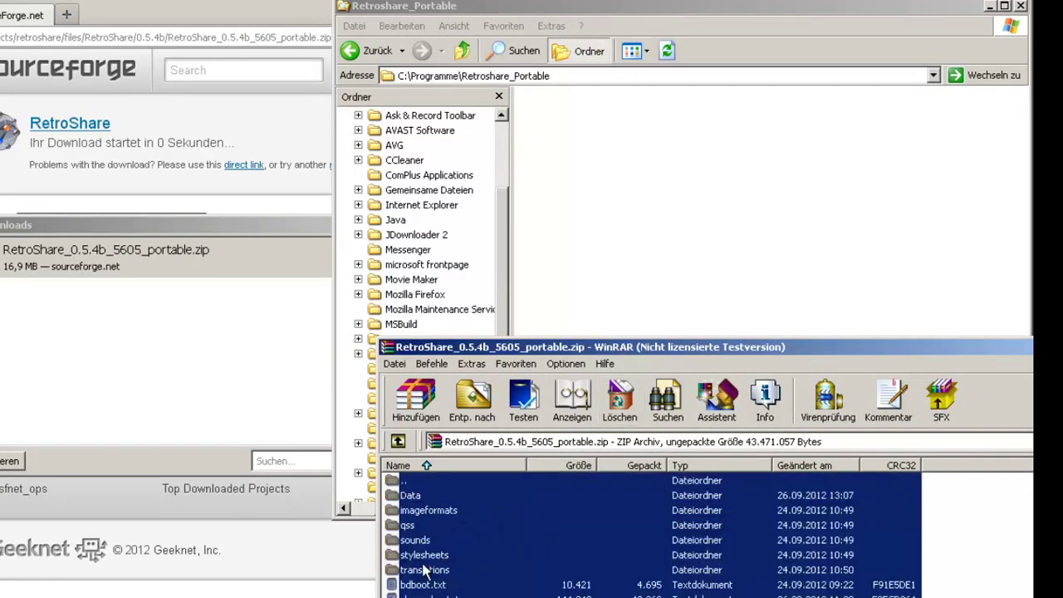
left_click_drag(428, 569, 621, 213)
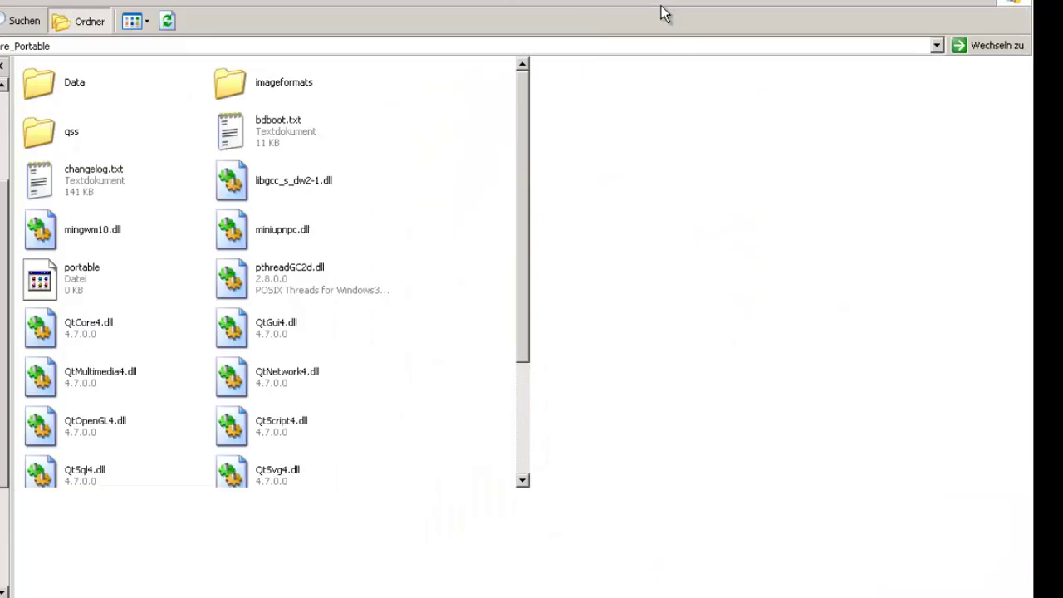
double_click(661, 6)
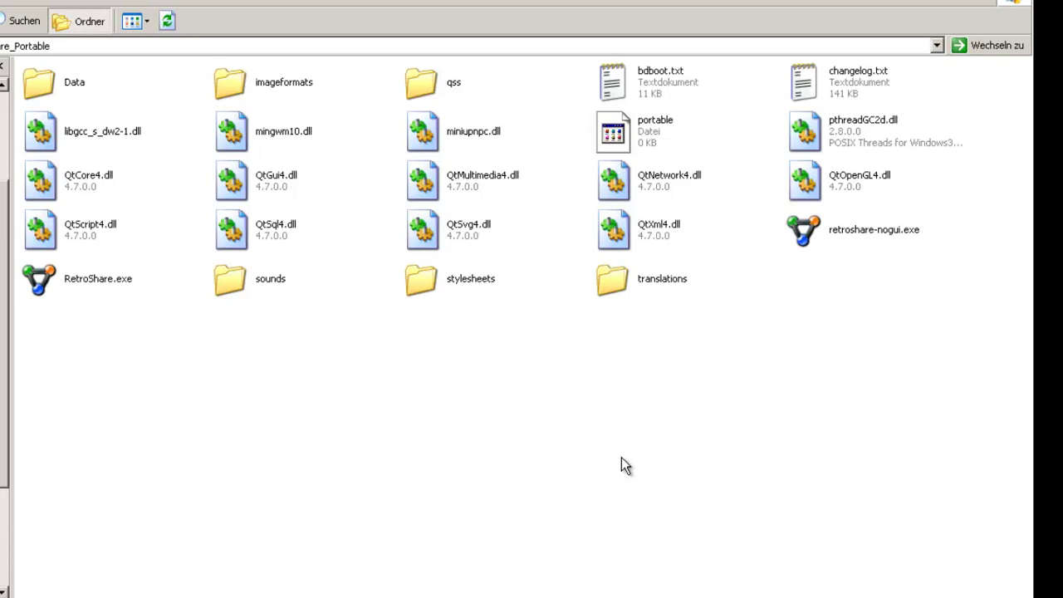
- Start RetroShare.exe from the Retroshare_Portable folder
left_click(52, 275)
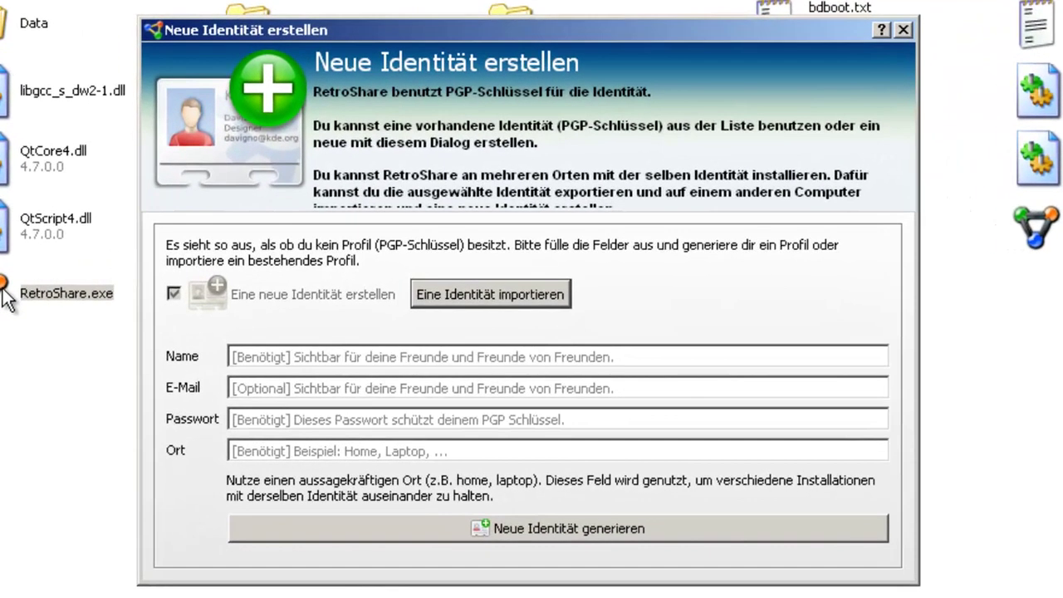
- Enter the user's full name, e-mail address, a password, and location 'Laptop' in the new identity form
left_click(257, 357)
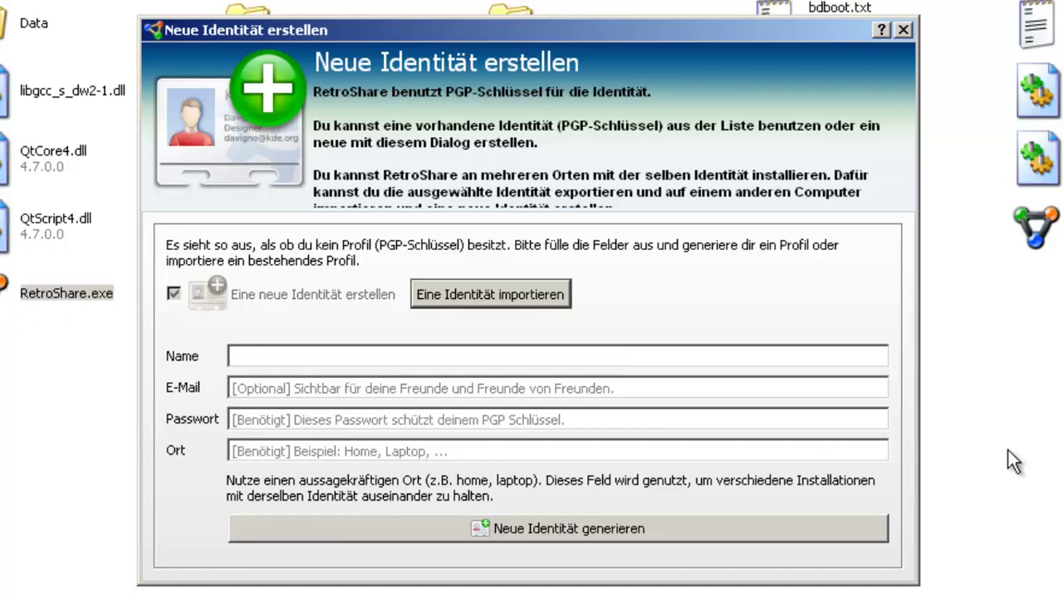
type("Max Mustermann")
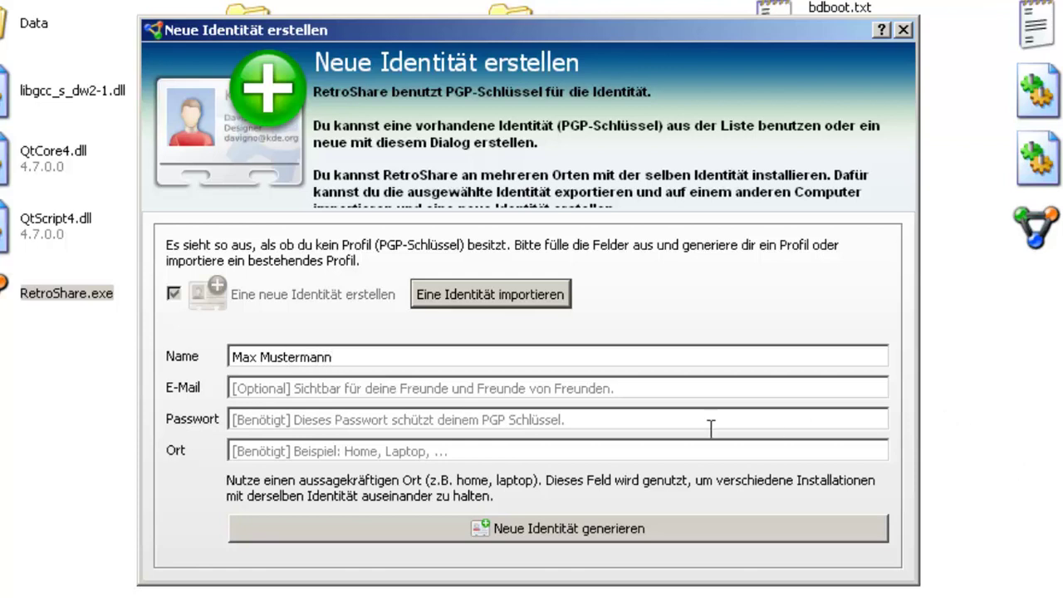
left_click(588, 388)
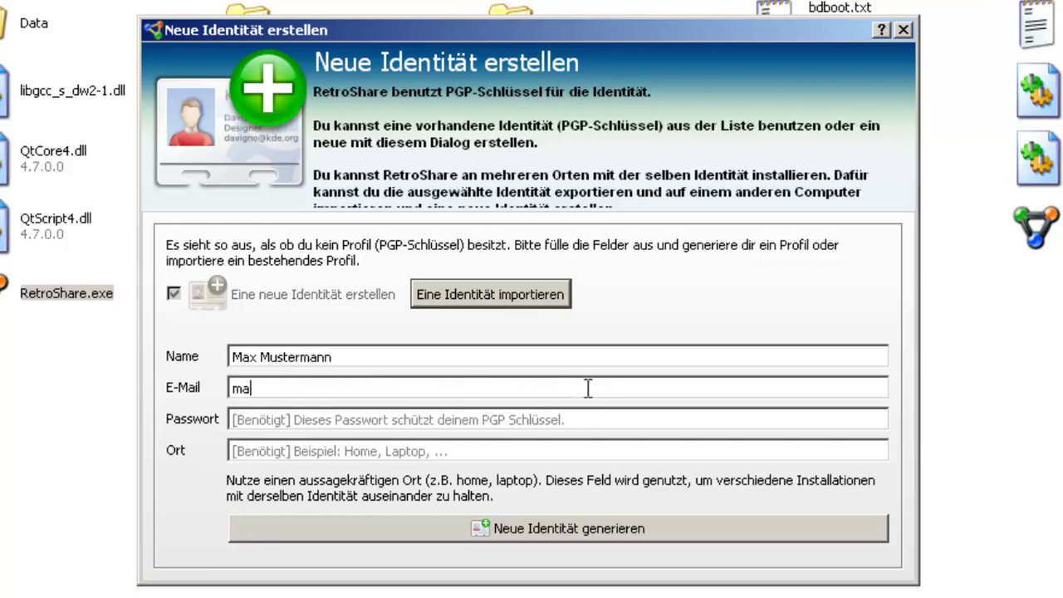
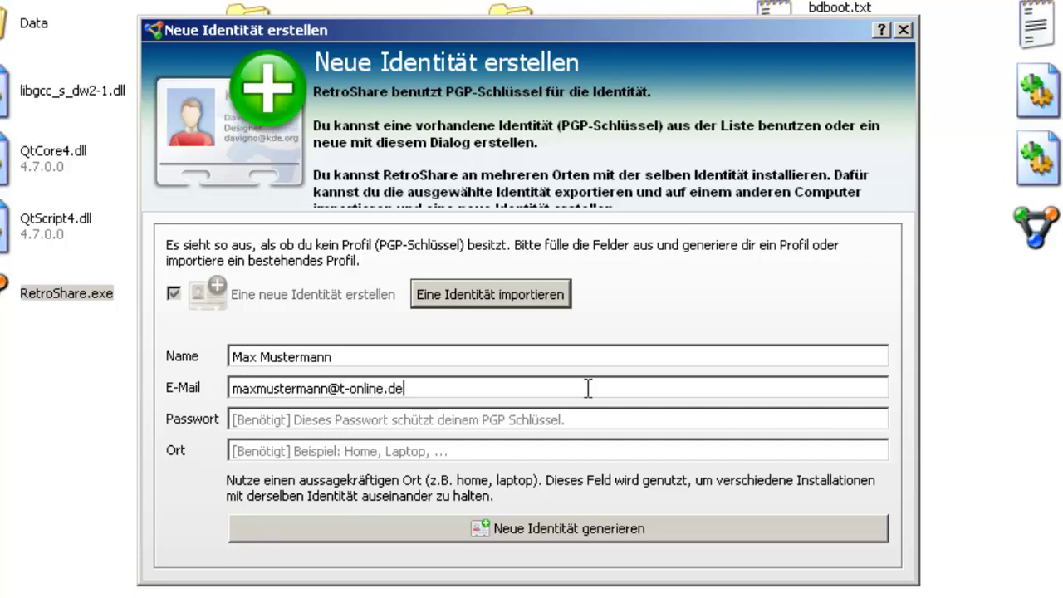
key("Tab")
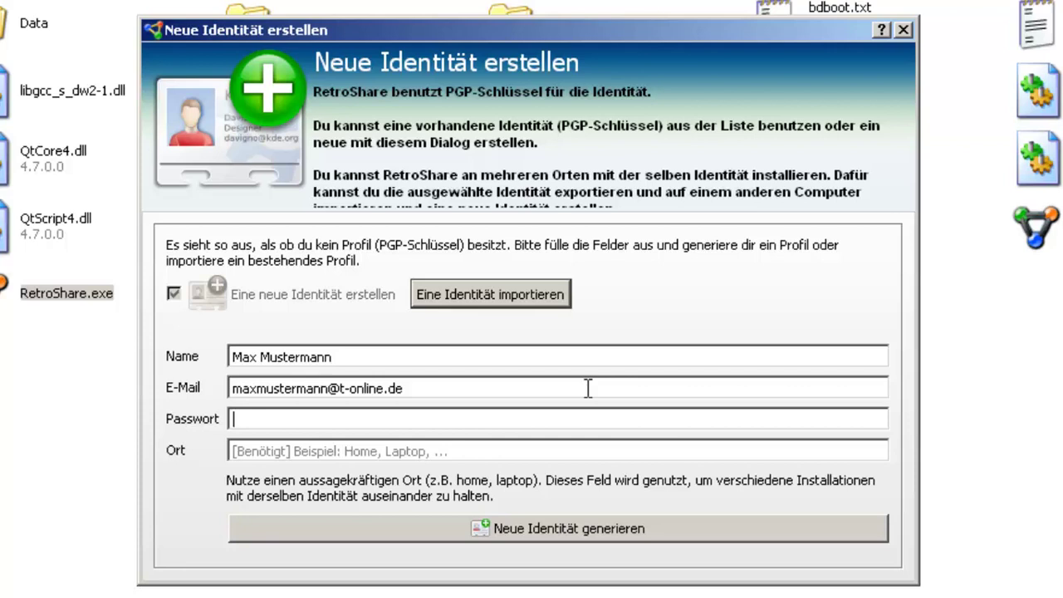
type("••••••")
left_click(451, 451)
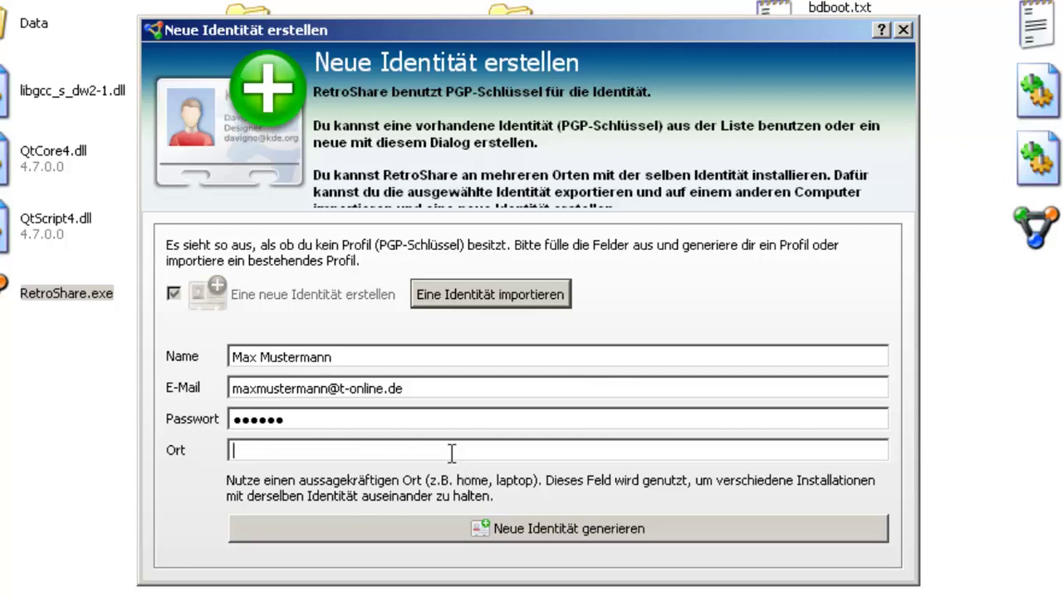
type("Laptop")
- Generate the new identity and unlock its PGP key with the signing password
left_click(397, 529)
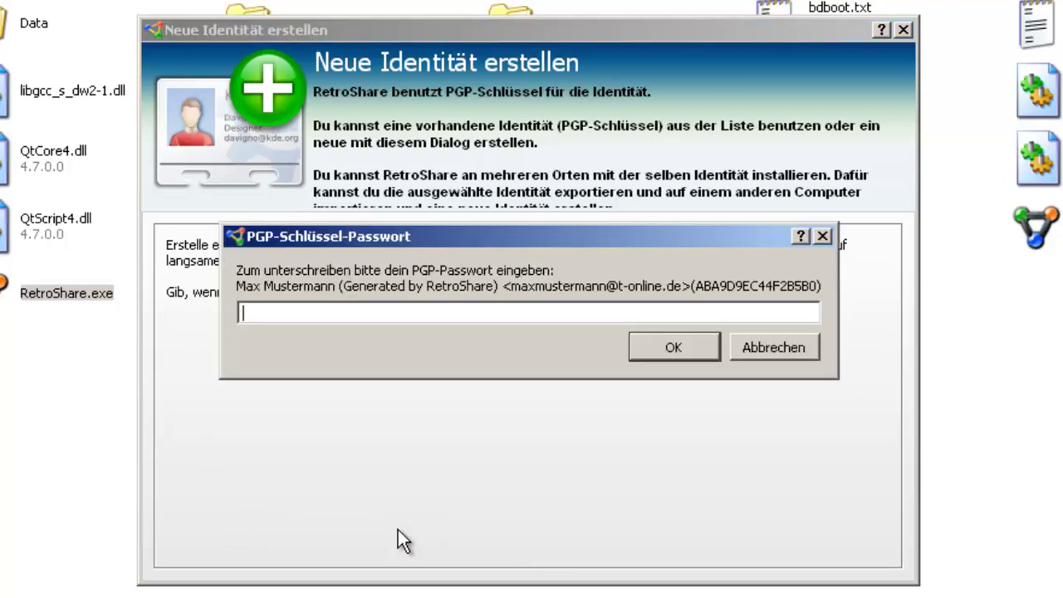
type("••••••")
key("Return")
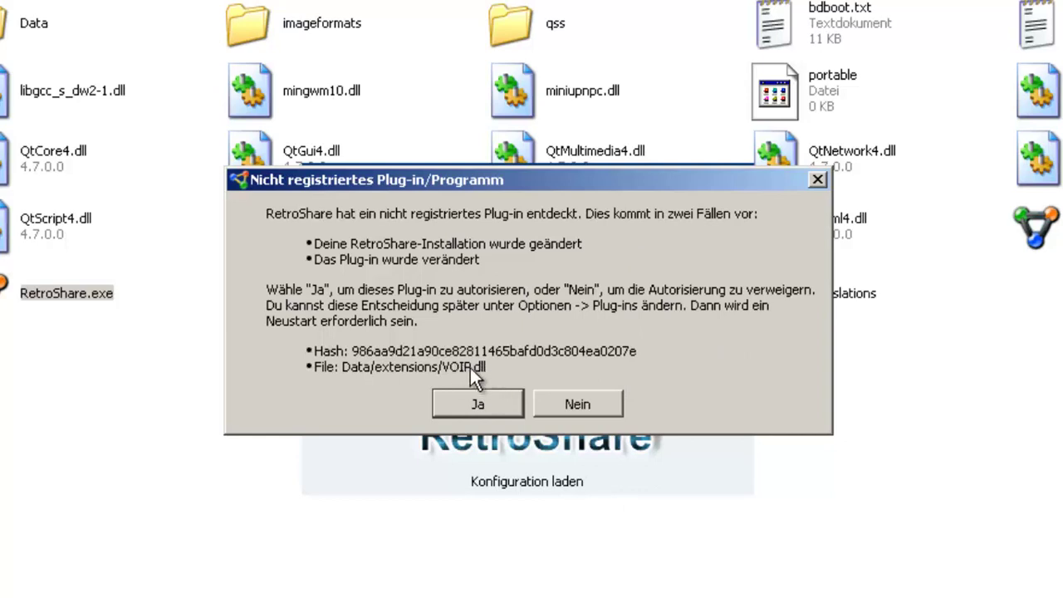
- Authorize the VOIP.dll plug-in and unblock RetroShare in the Windows firewall warning
left_click(471, 399)
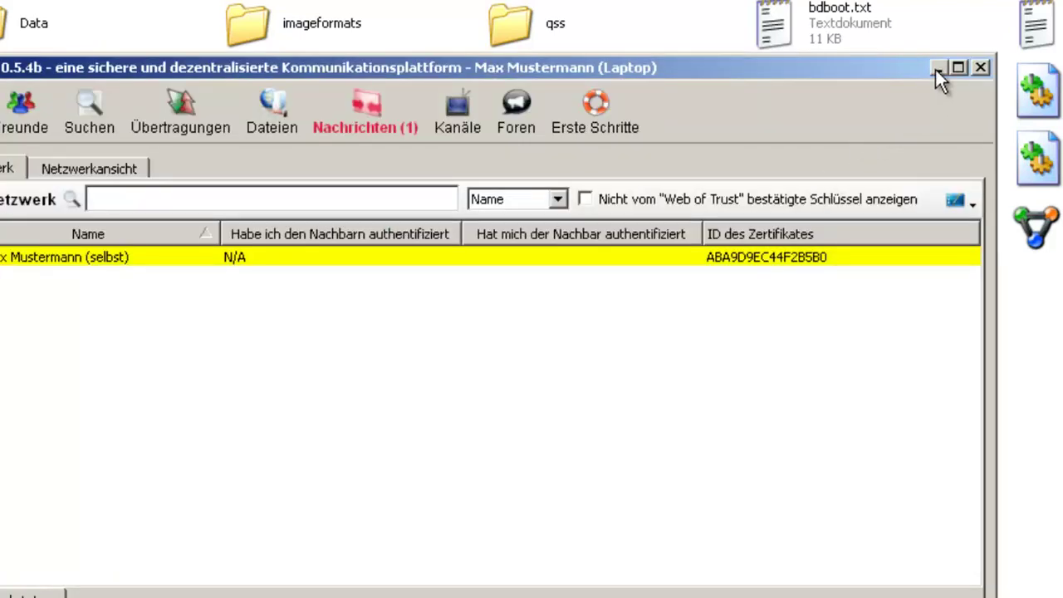
left_click(936, 68)
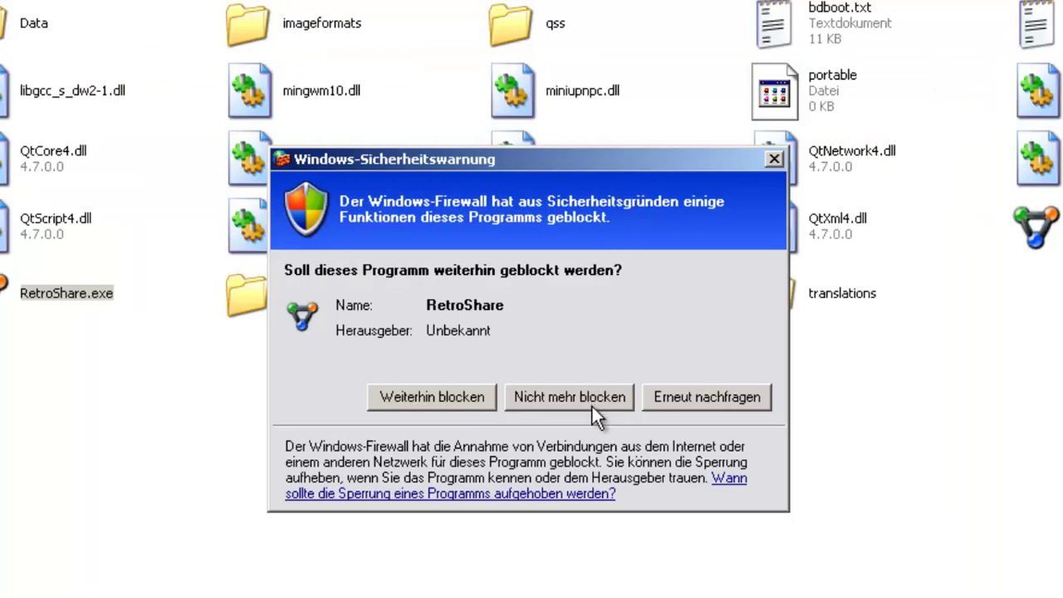
left_click(569, 397)
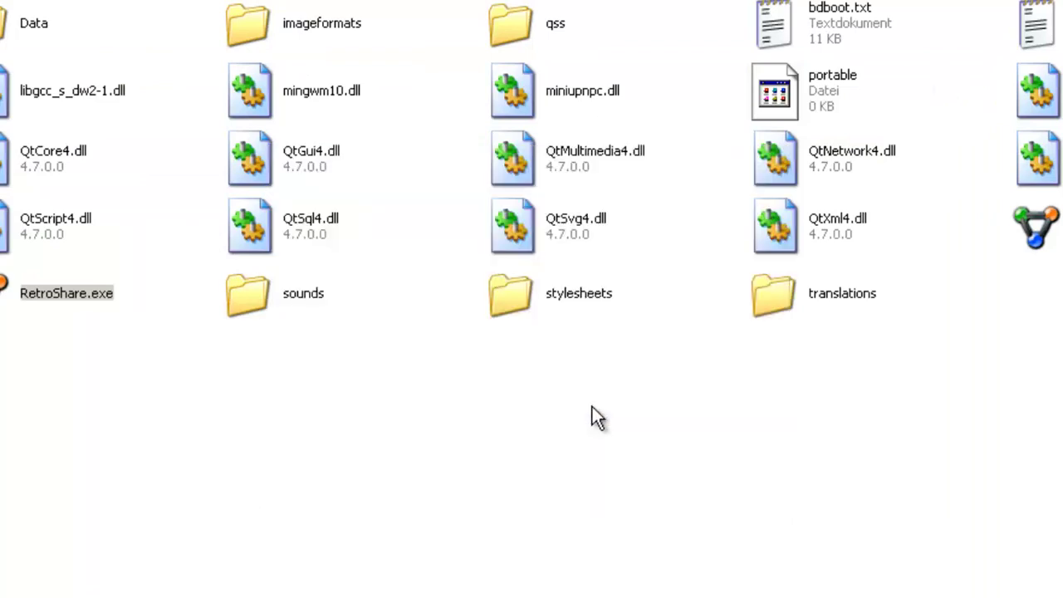